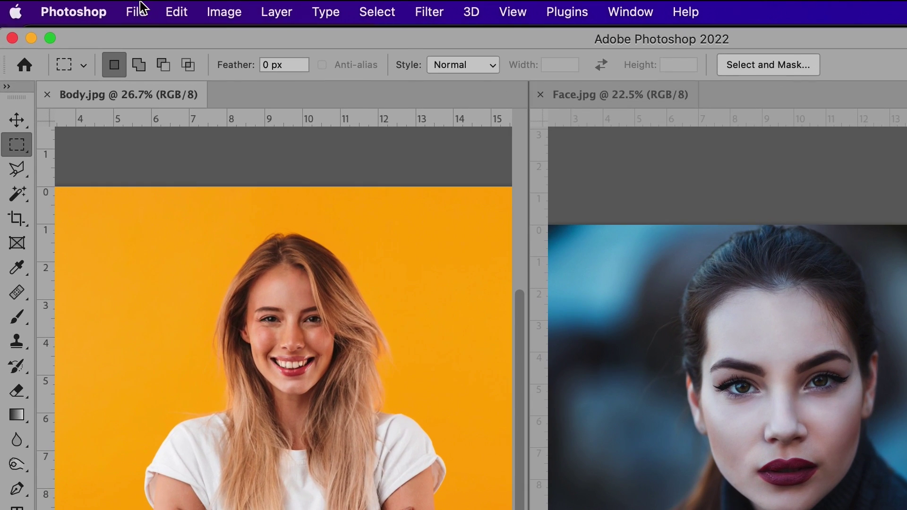
left_click(93, 8)
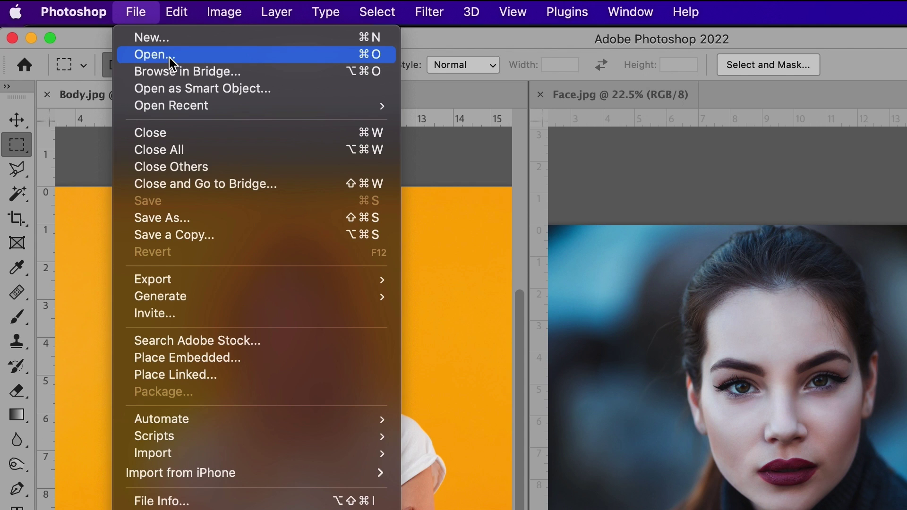
left_click(171, 58)
left_click(235, 150)
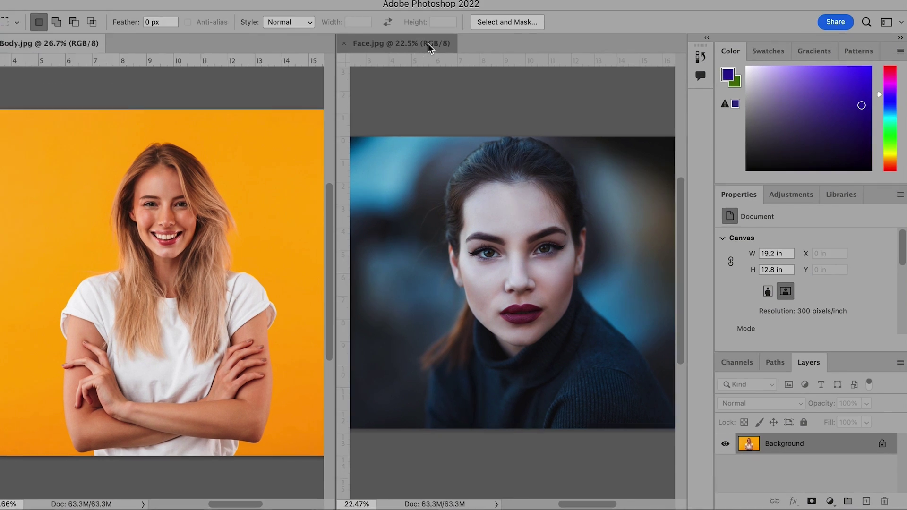
In Face.jpg, outline the woman's eyebrows, eyes, nose and mouth with a freehand Lasso selection.
left_click(449, 66)
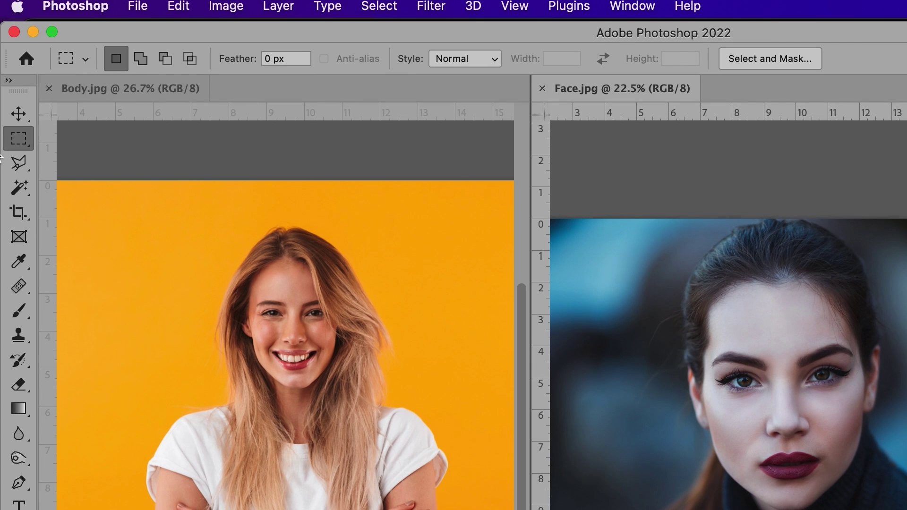
left_click(28, 165)
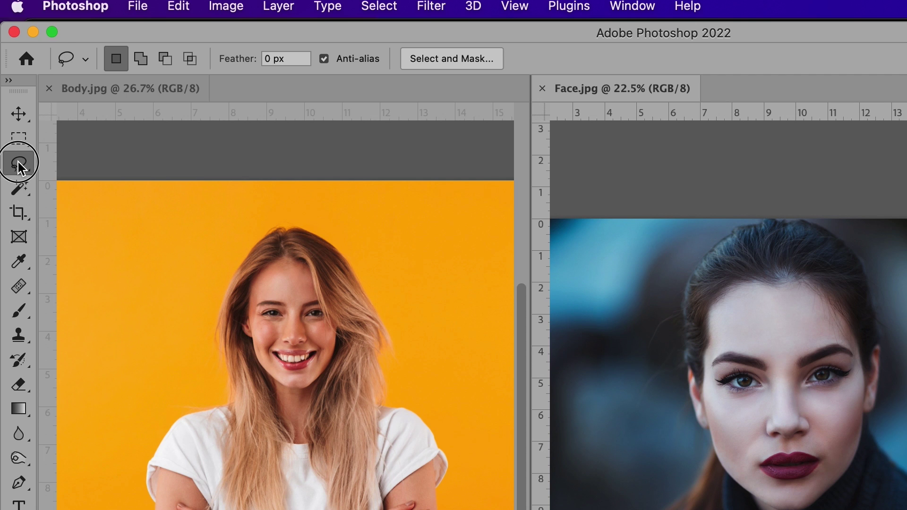
left_click(20, 161)
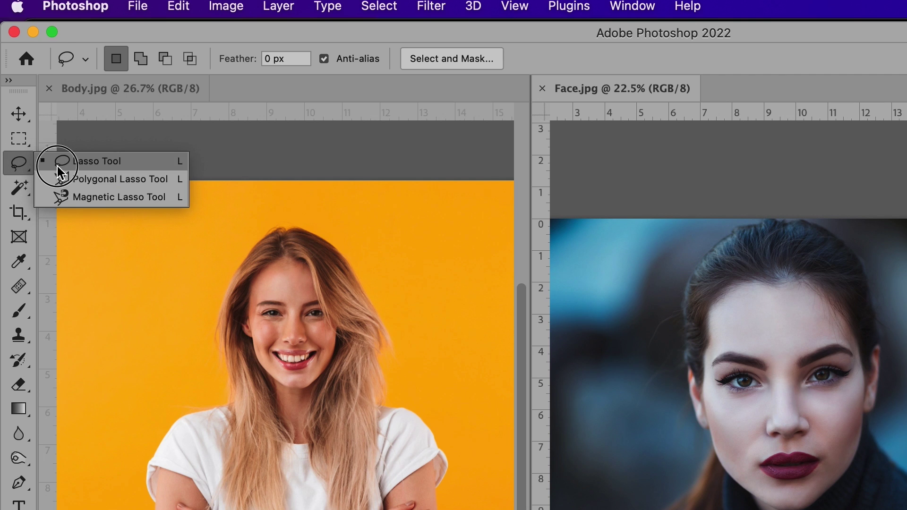
left_click(78, 185)
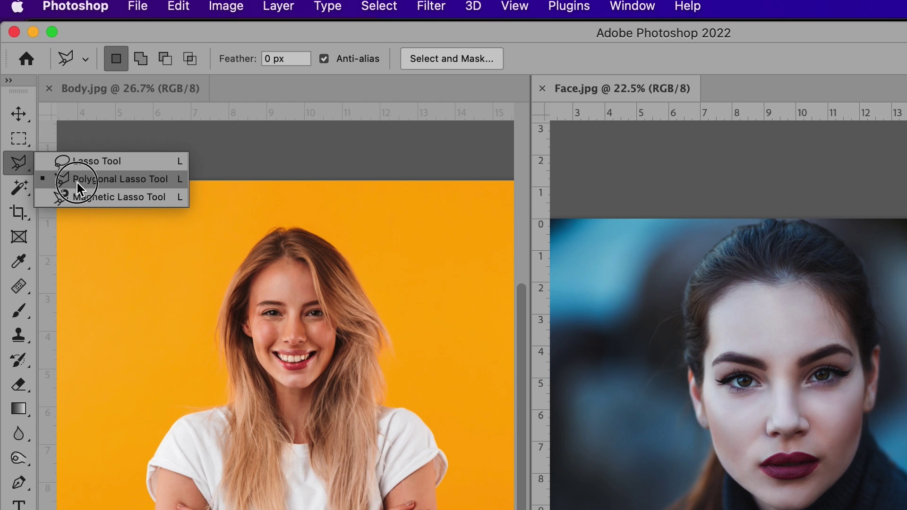
left_click(106, 194)
right_click(11, 164)
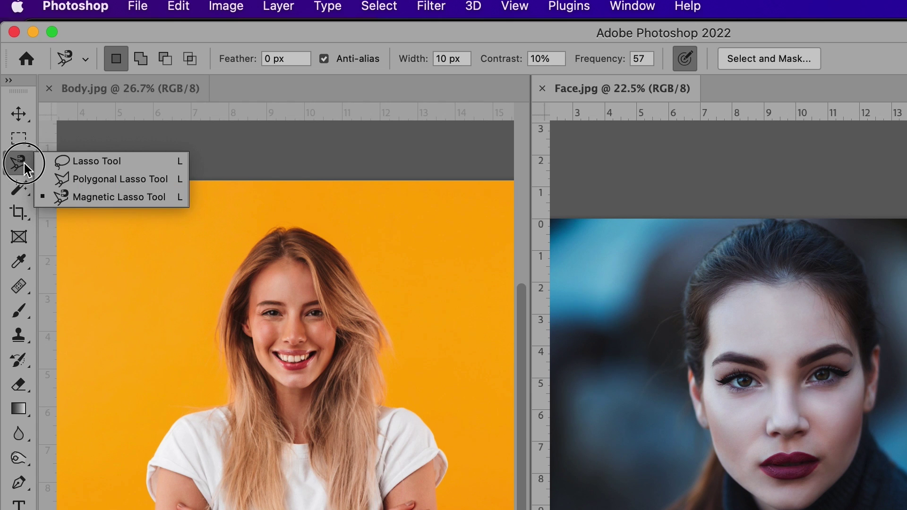
left_click(137, 162)
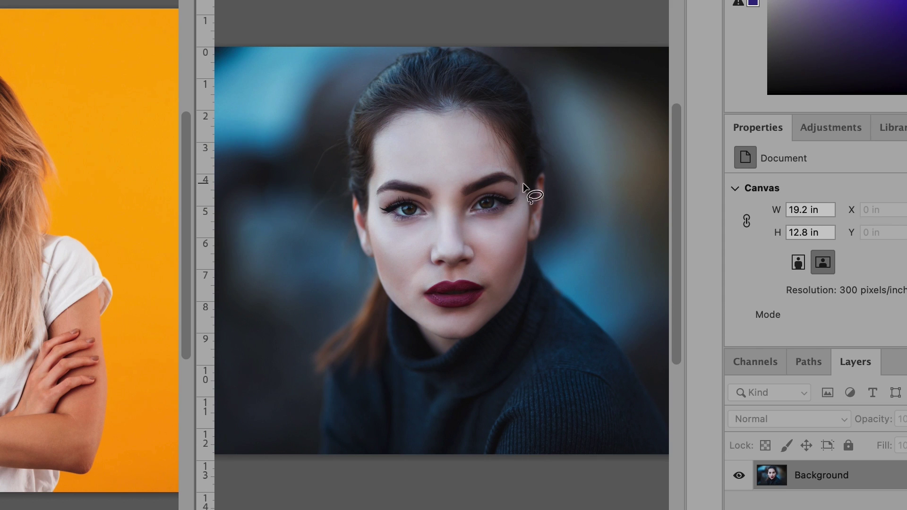
mouse_move(491, 153)
left_mouse_down()
mouse_move(382, 173)
mouse_move(371, 198)
mouse_move(380, 240)
mouse_move(438, 320)
mouse_move(476, 317)
mouse_move(512, 268)
mouse_move(526, 194)
mouse_move(517, 172)
mouse_move(500, 158)
left_mouse_up()
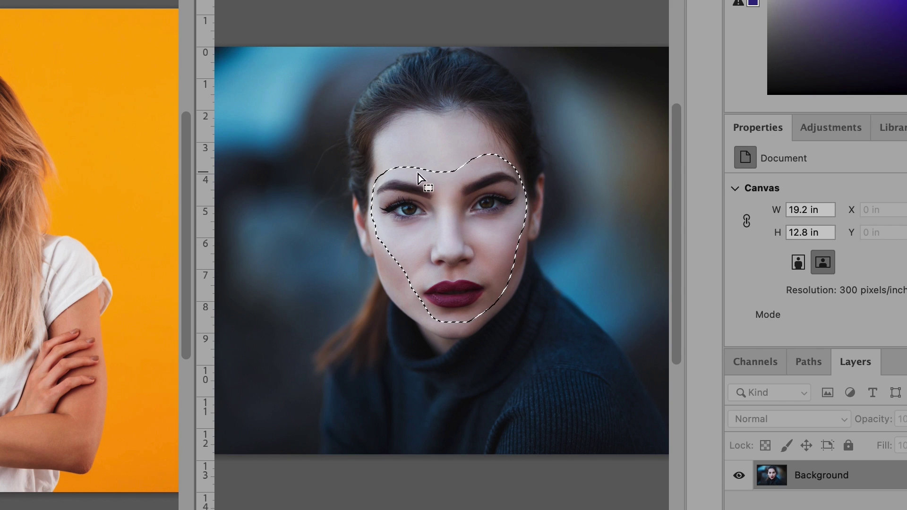
Copy the selected face into Body.jpg and move it up over the smiling woman's head.
key("ctrl+c")
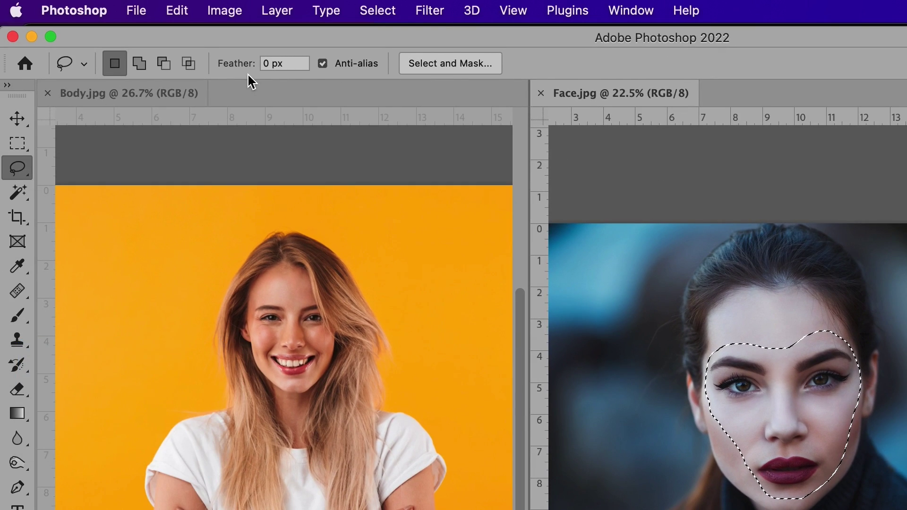
left_click(175, 9)
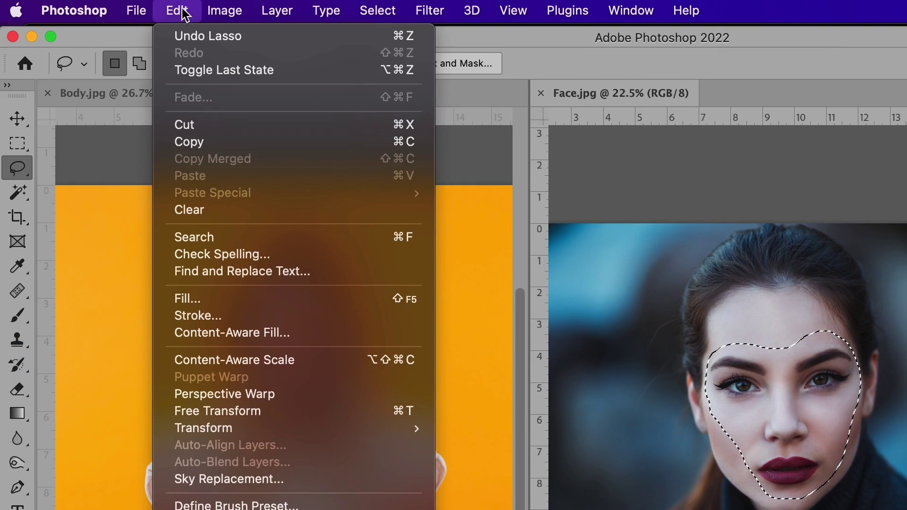
left_click(216, 142)
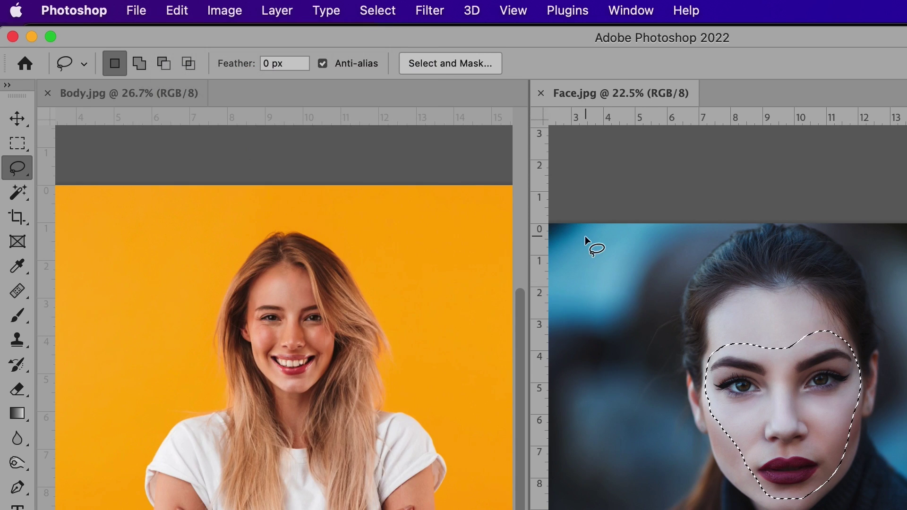
left_click(166, 93)
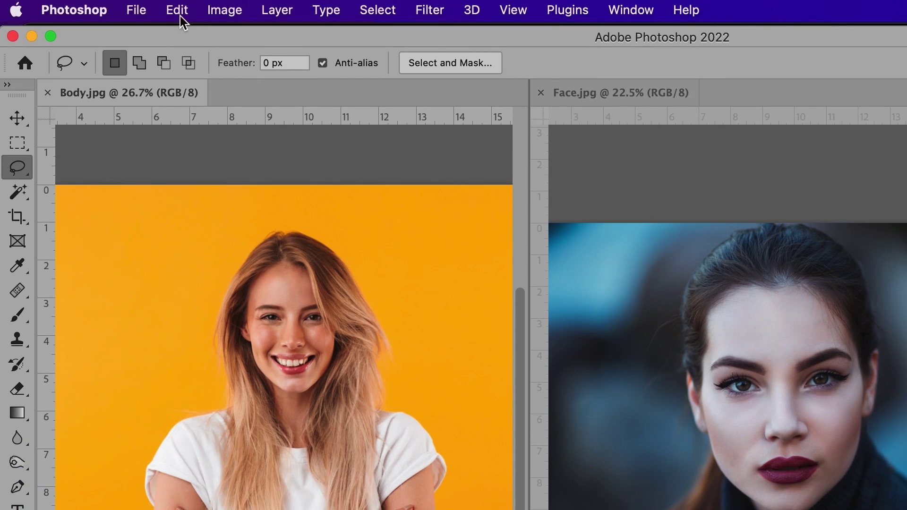
left_click(179, 8)
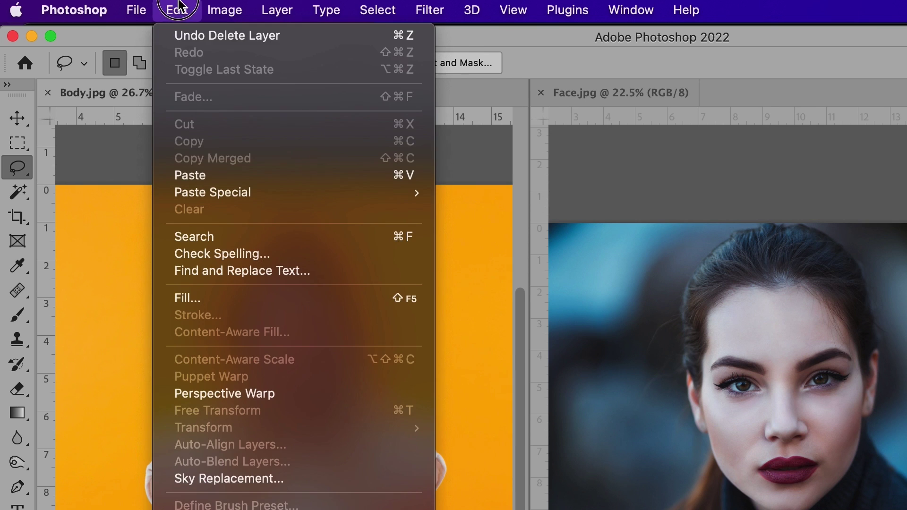
left_click(216, 175)
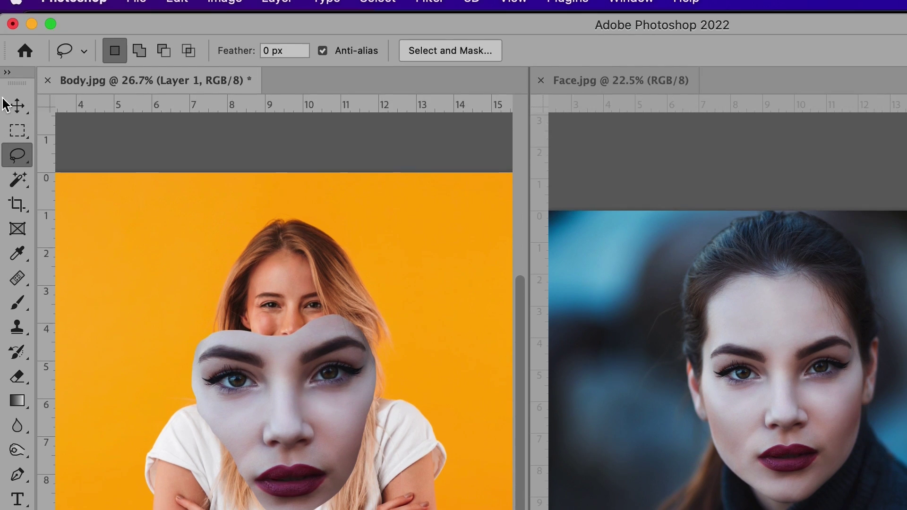
left_click(17, 104)
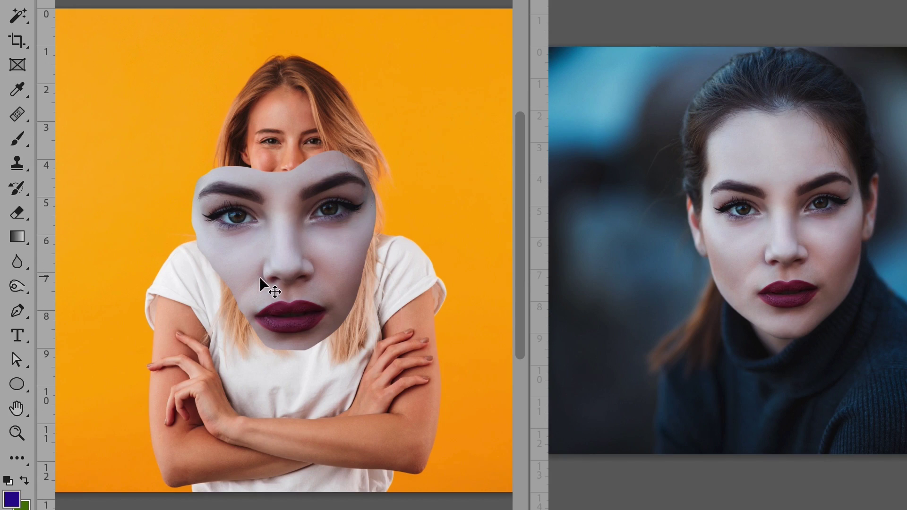
left_click_drag(280, 253, 283, 149)
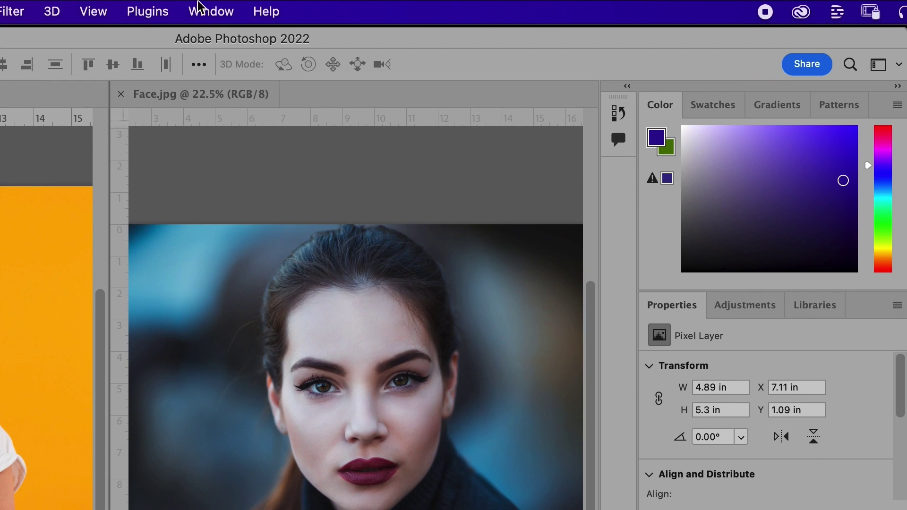
Rename the pasted face's layer as Face.
left_click(211, 10)
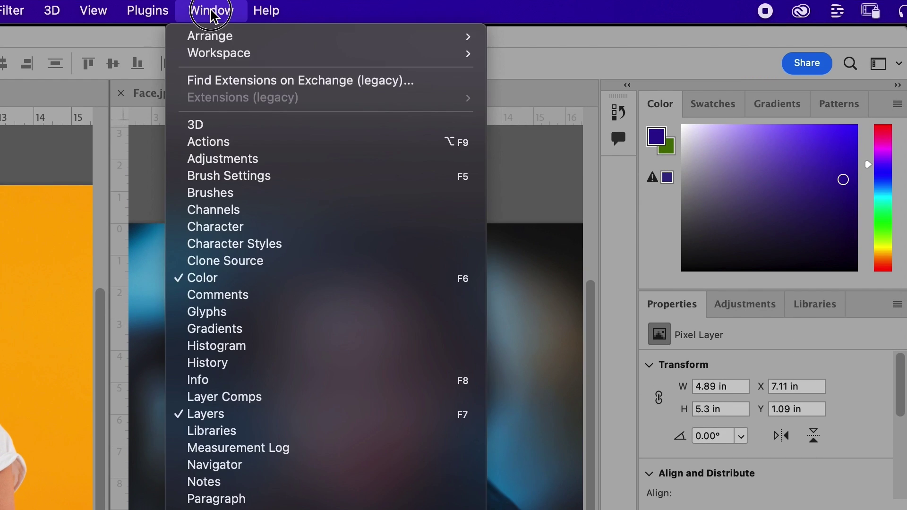
left_click(237, 414)
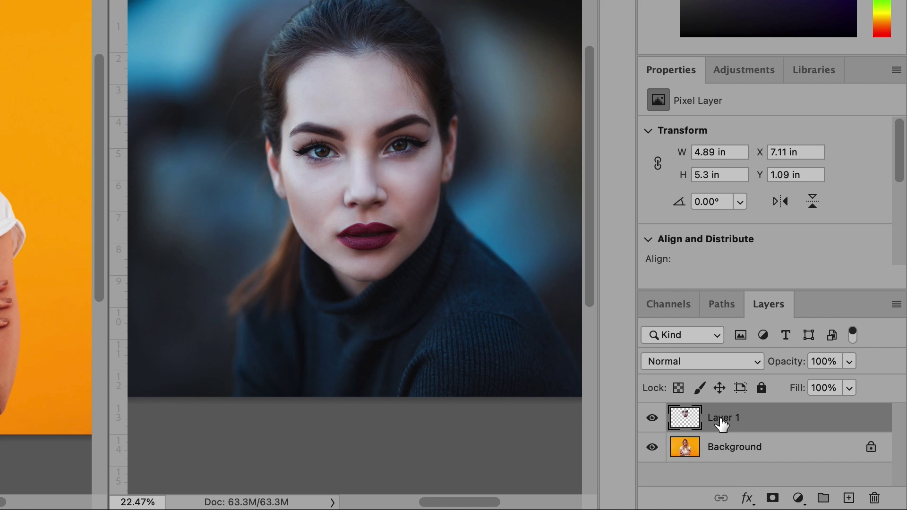
left_click(727, 422)
double_click(726, 420)
type("Fac")
key("Return")
Set the Face layer's opacity to 50%.
left_click(823, 361)
key("BackSpace")
key("BackSpace")
type("5")
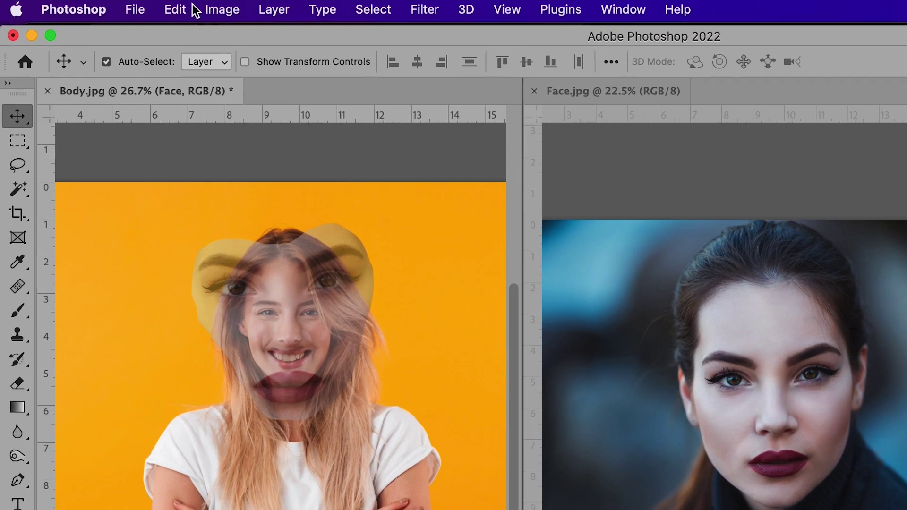
Scale the Face layer down proportionally to about 2.3 by 2.5 in and place it over the smiling woman's face.
left_click(177, 9)
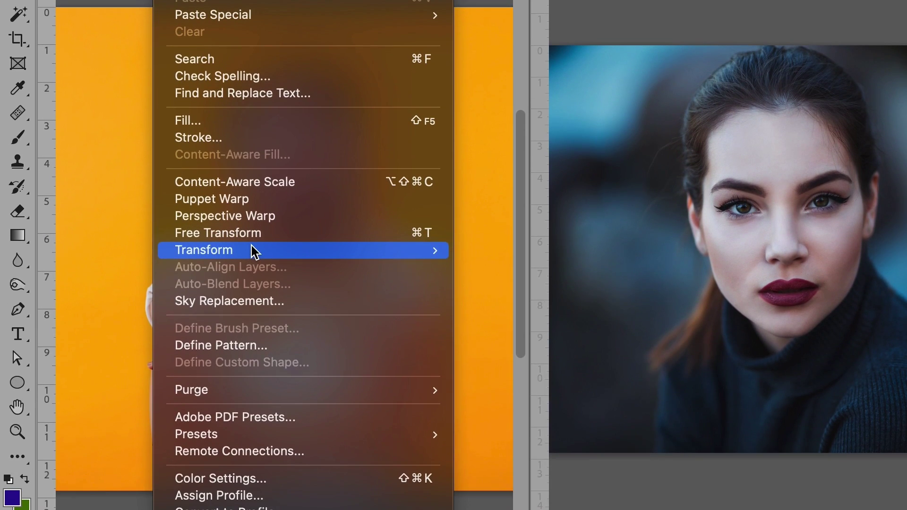
mouse_move(418, 250)
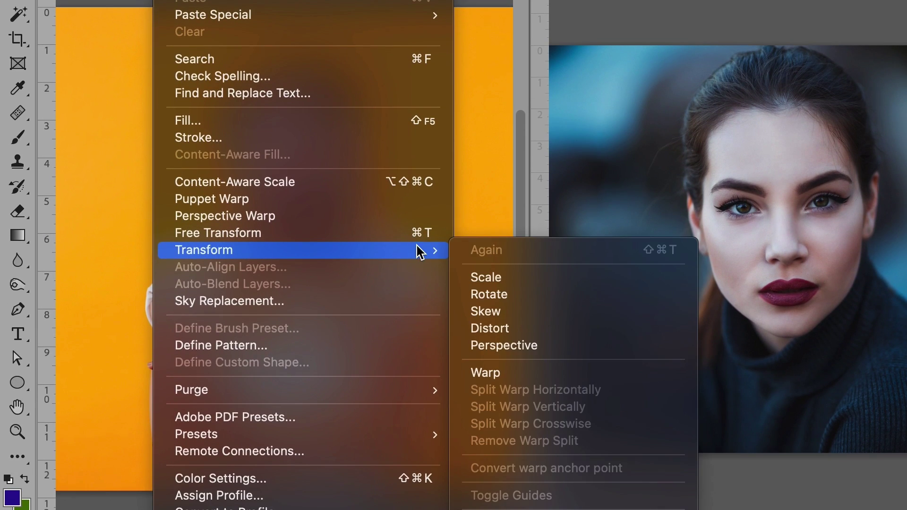
left_click(500, 279)
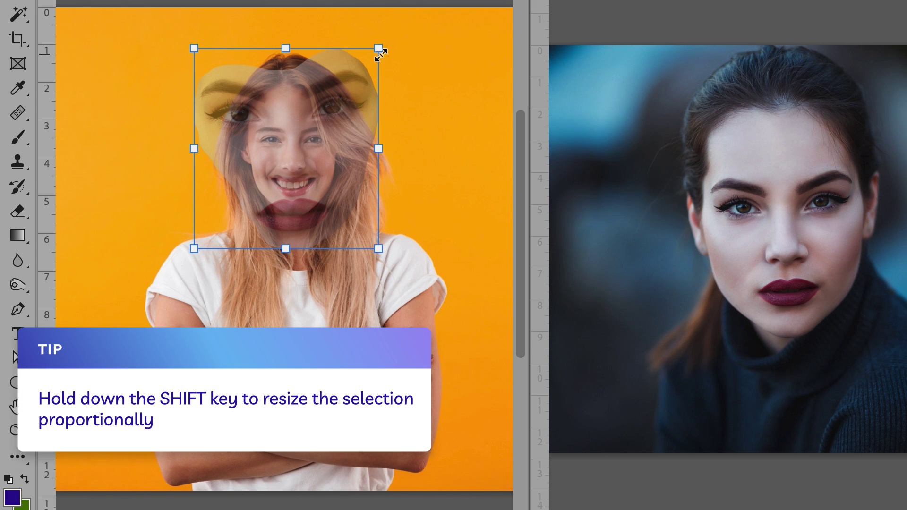
left_click_drag(380, 48, 301, 143)
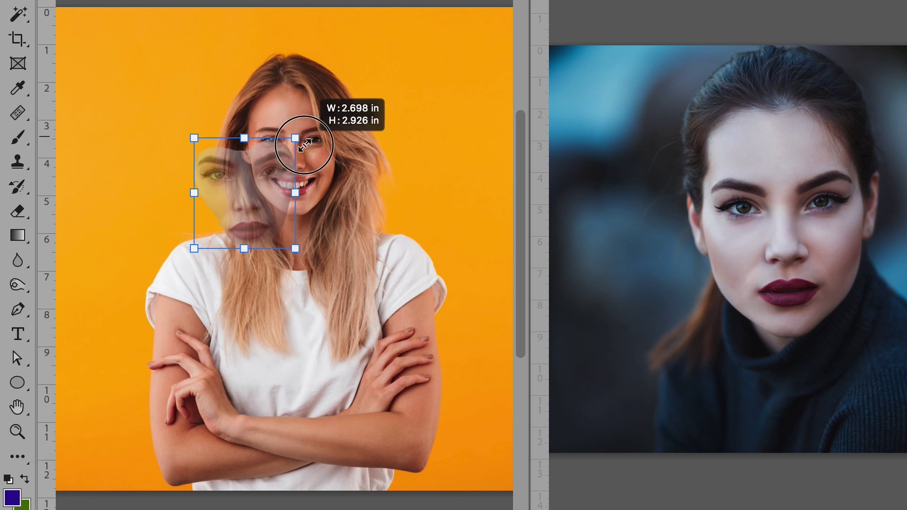
left_click_drag(261, 192, 301, 151)
left_click_drag(339, 207, 327, 192)
left_click_drag(292, 147, 302, 157)
Fine-tune the Face layer's position so its eyes and mouth line up with those of the woman underneath.
key("ctrl+plus")
key("ctrl+plus")
key("ctrl+plus")
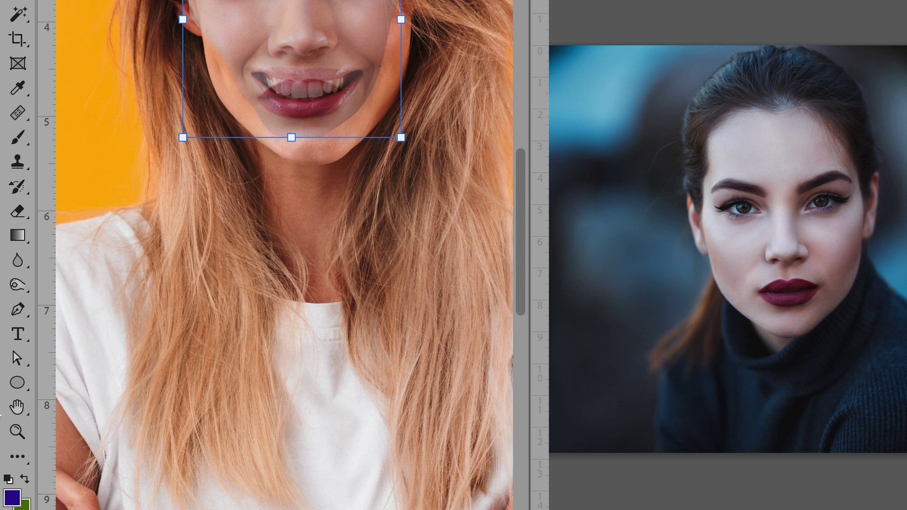
left_click(26, 406)
left_click_drag(364, 168, 379, 314)
key("v")
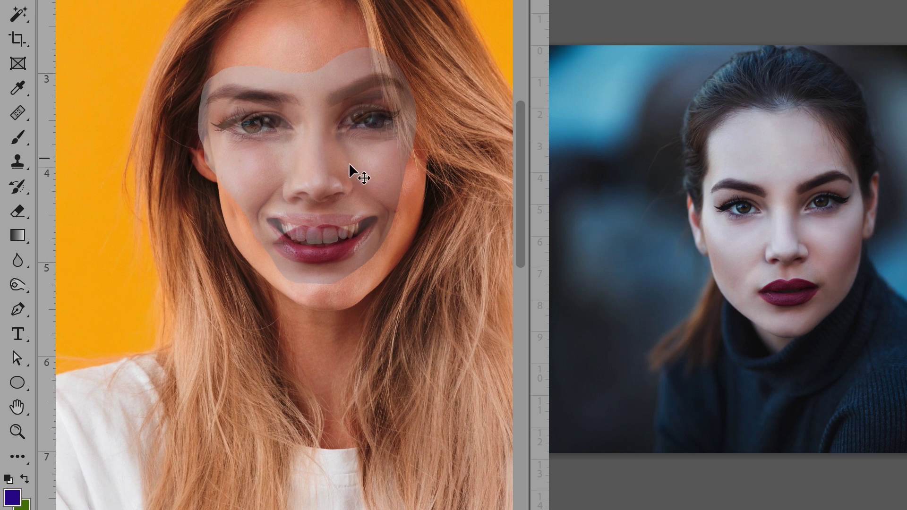
left_click_drag(349, 162, 351, 165)
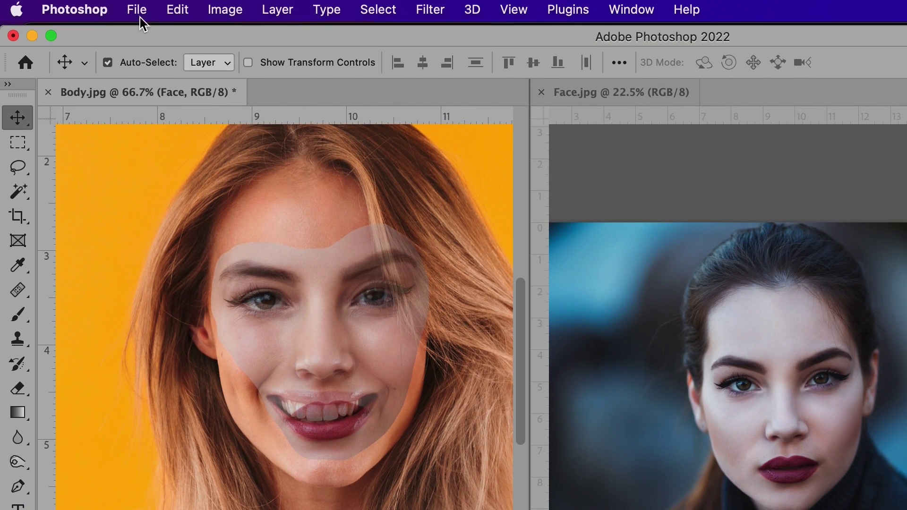
Rotate the Face layer slightly clockwise to match the tilt of the face beneath, and set its opacity to 100%.
left_click(177, 9)
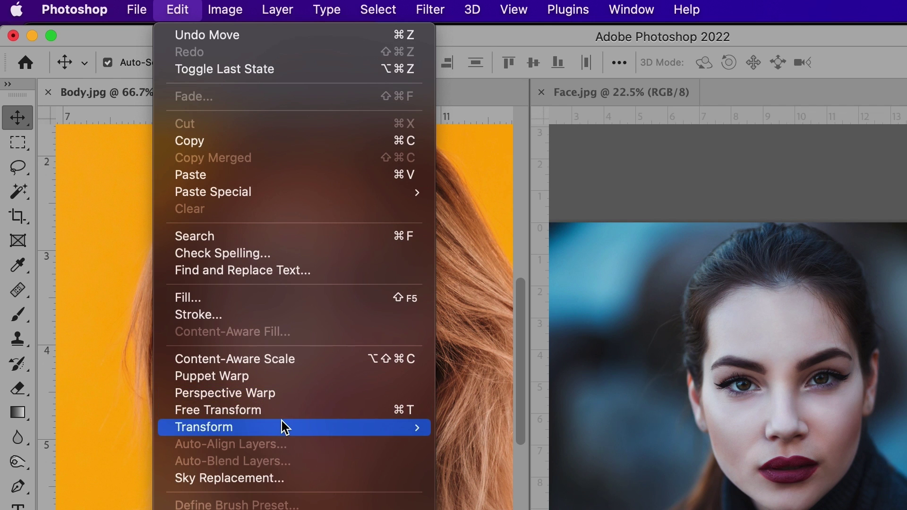
mouse_move(282, 427)
left_click(504, 344)
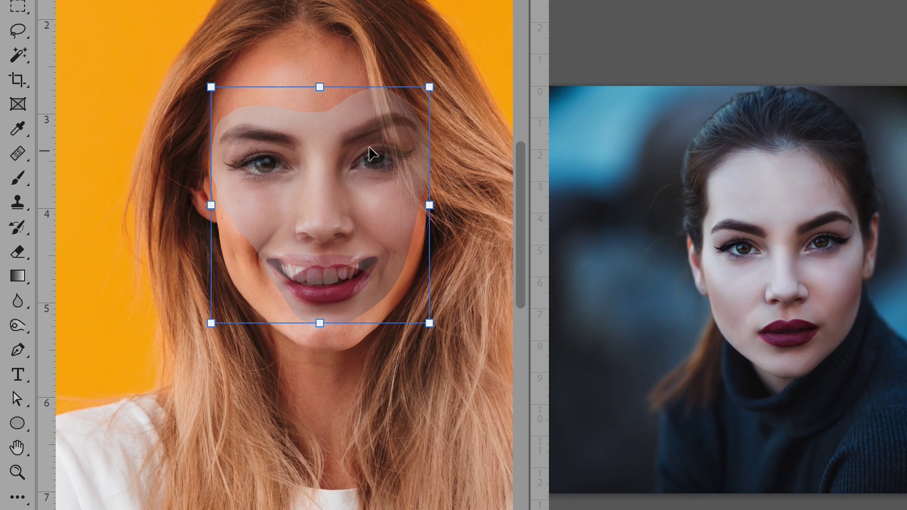
left_click_drag(434, 79, 443, 86)
left_click_drag(336, 192, 334, 186)
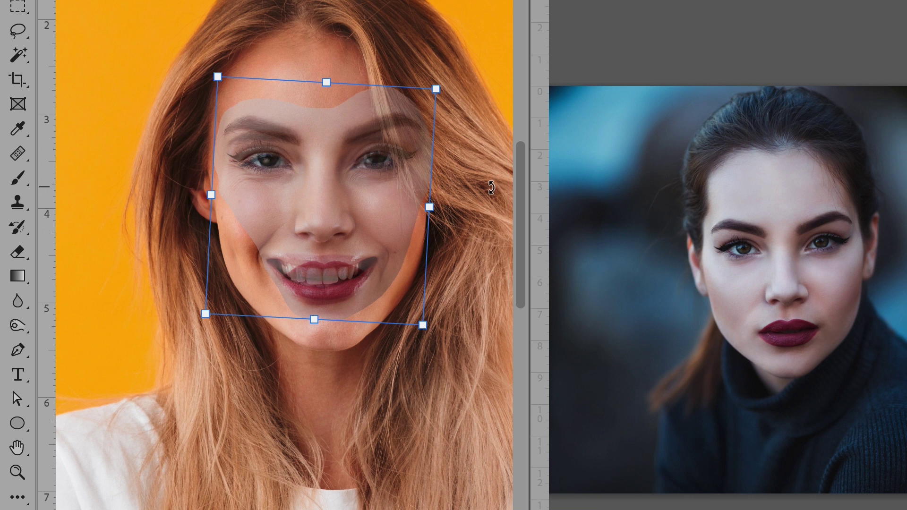
key("Return")
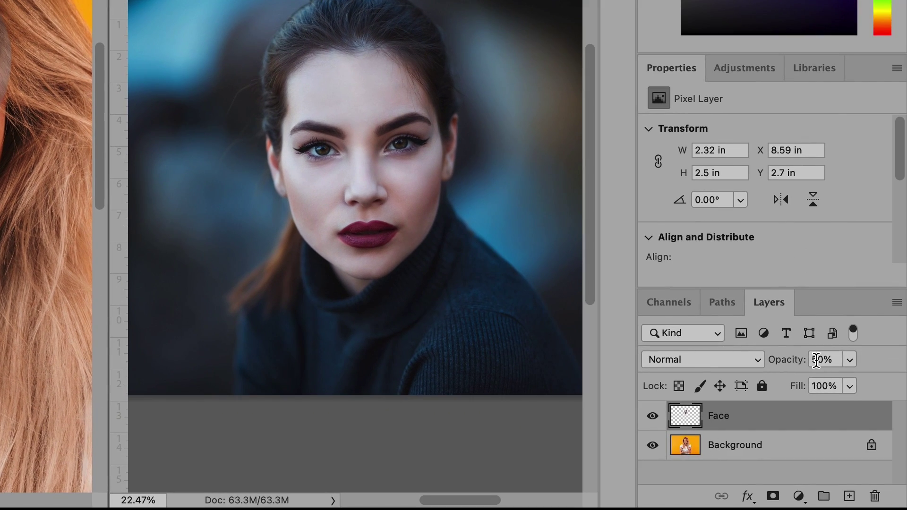
left_click(816, 360)
type("10")
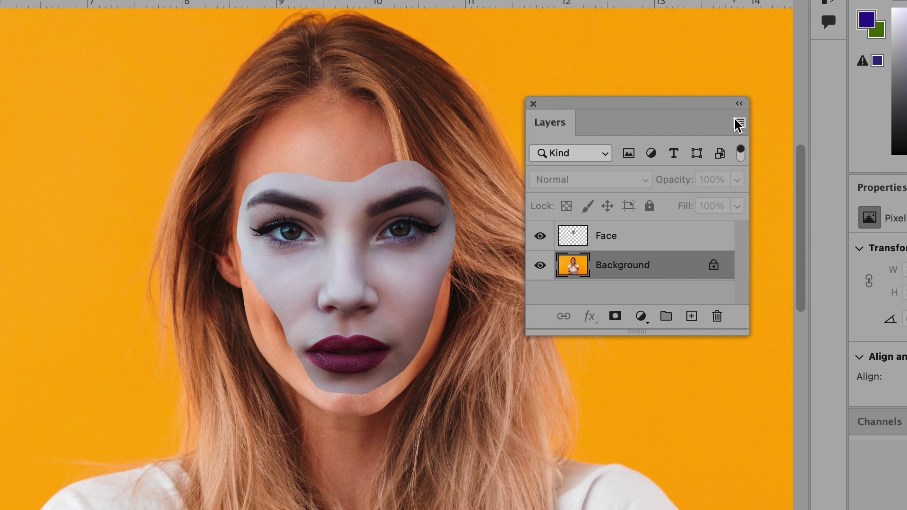
Duplicate the Background layer as "Body" within Body.jpg and hide the original Background layer.
left_click(736, 124)
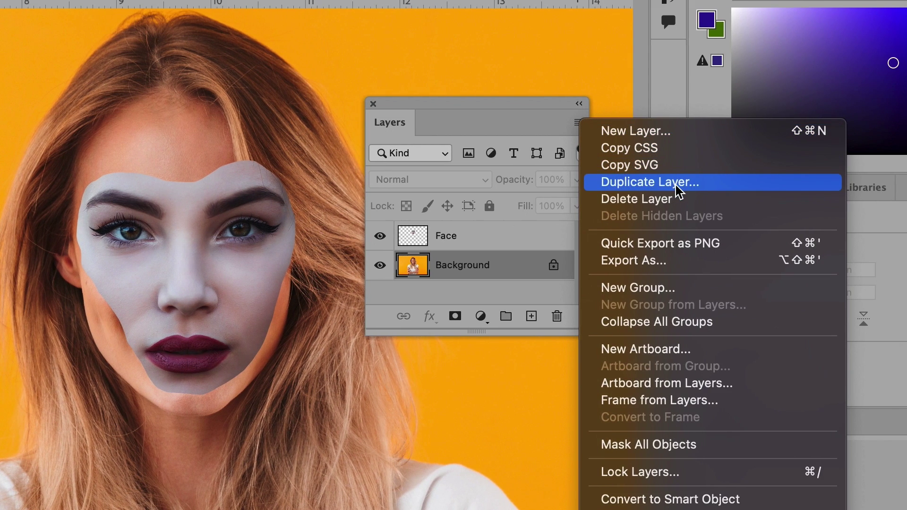
left_click(680, 189)
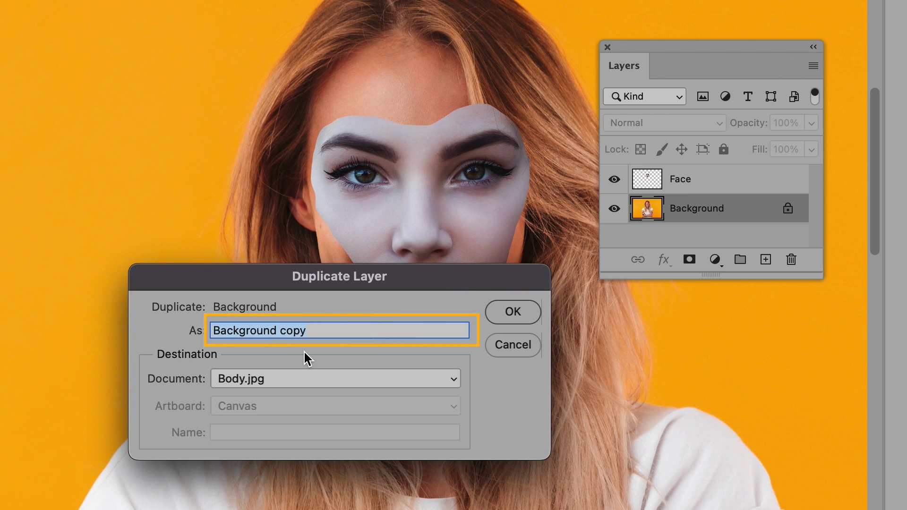
type("Body")
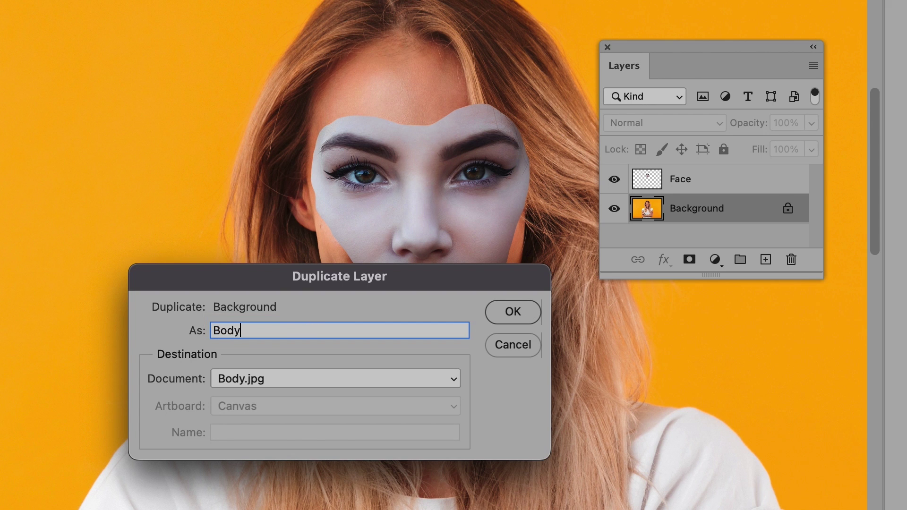
left_click(515, 312)
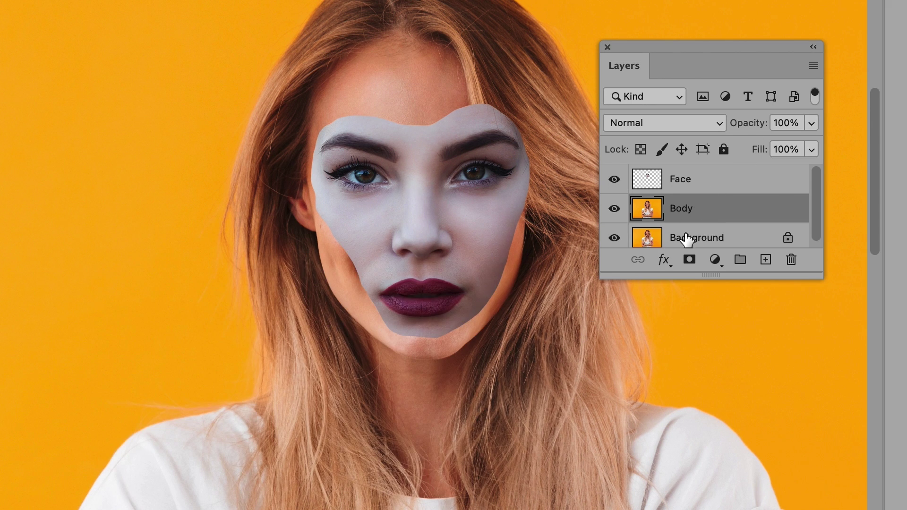
left_click(614, 237)
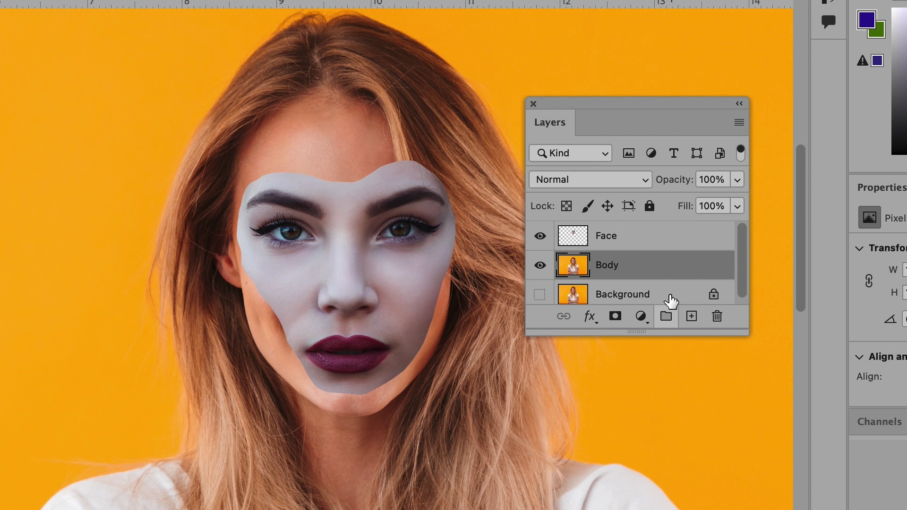
Load the Face layer's transparency as a new selection.
left_click(628, 239)
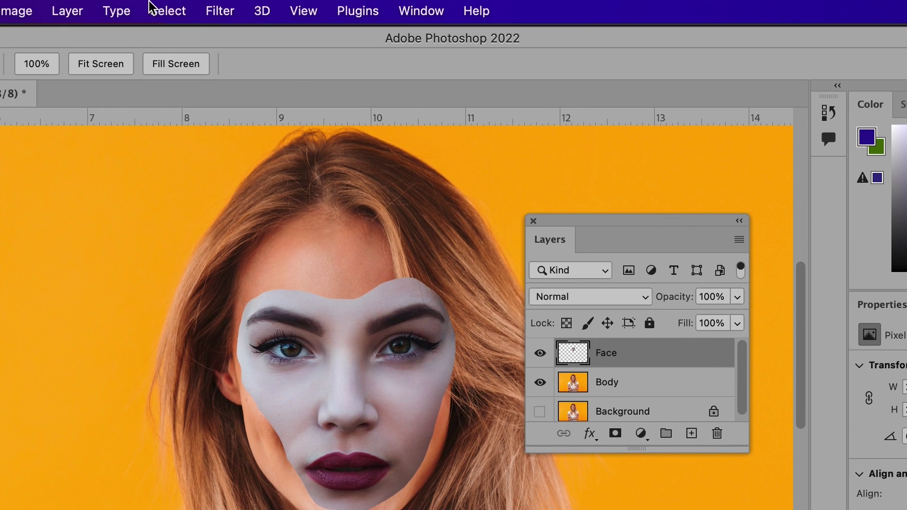
left_click(175, 12)
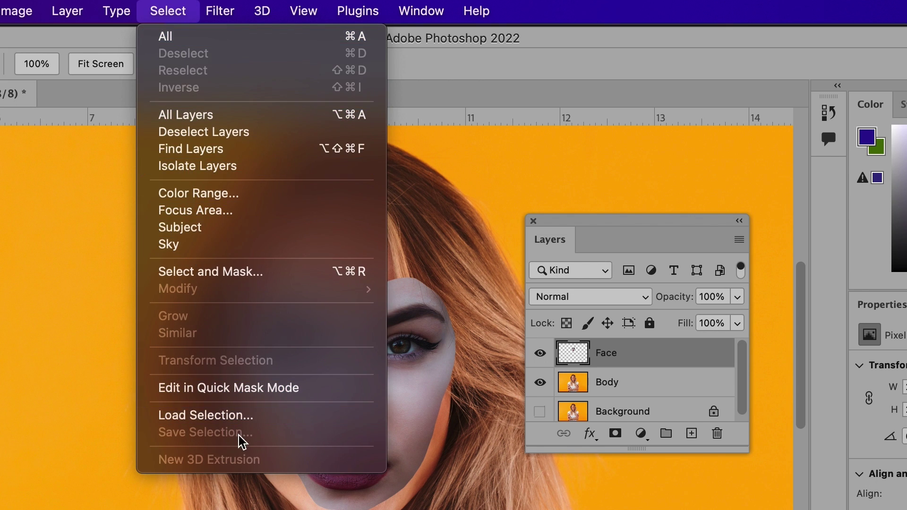
left_click(254, 417)
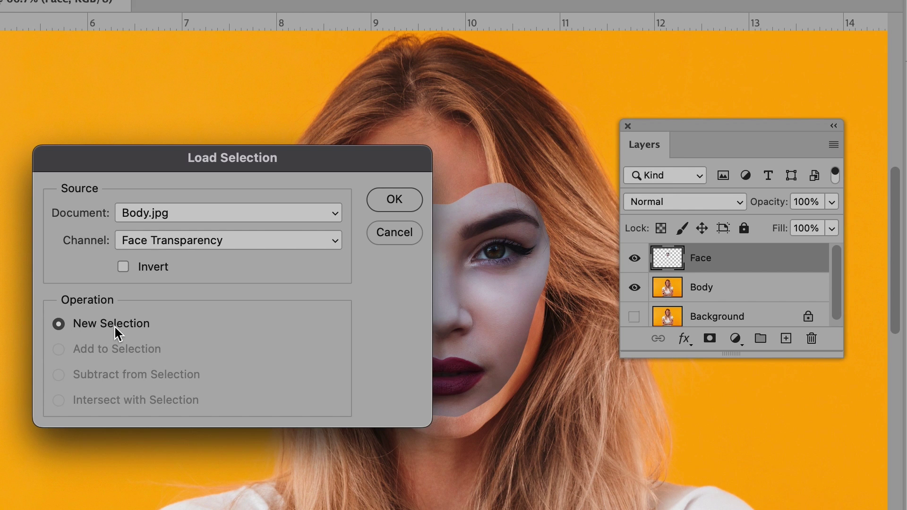
left_click(403, 202)
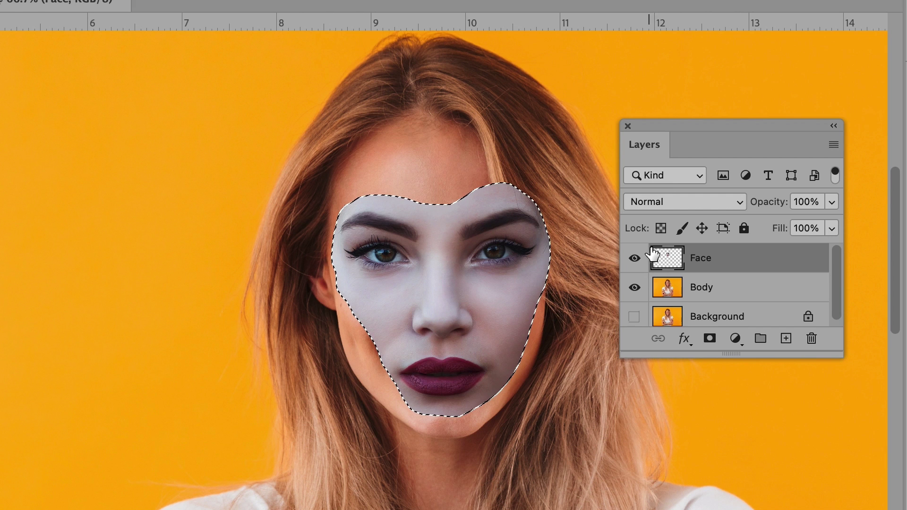
Hide the Face layer and contract the selection by 10 pixels with the Body layer active.
left_click(636, 260)
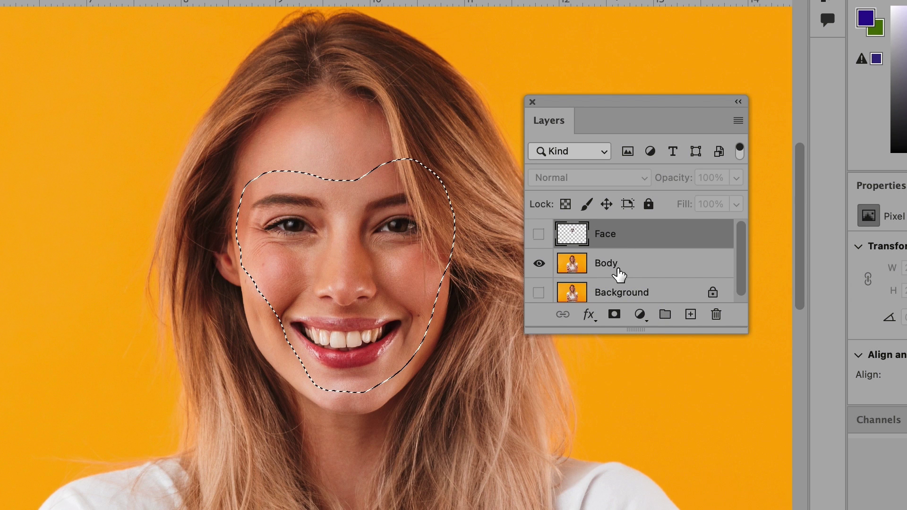
left_click(618, 266)
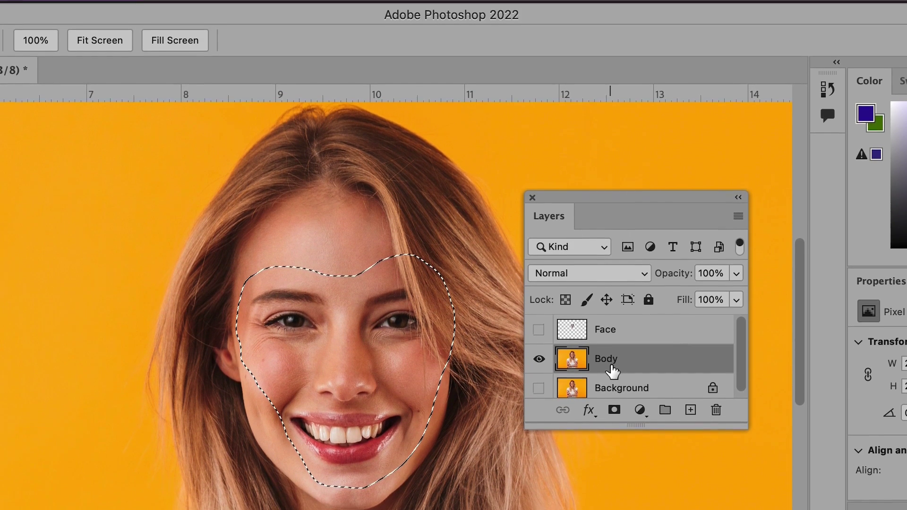
left_click(168, 9)
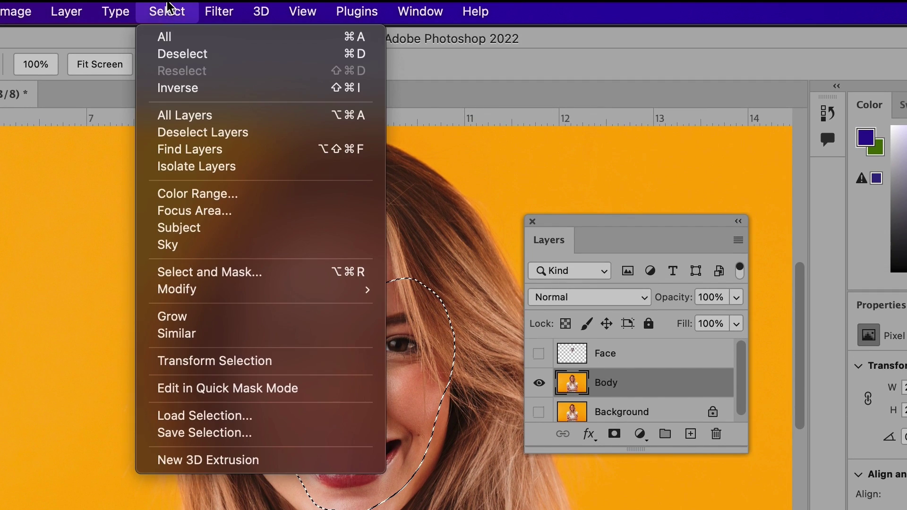
mouse_move(214, 296)
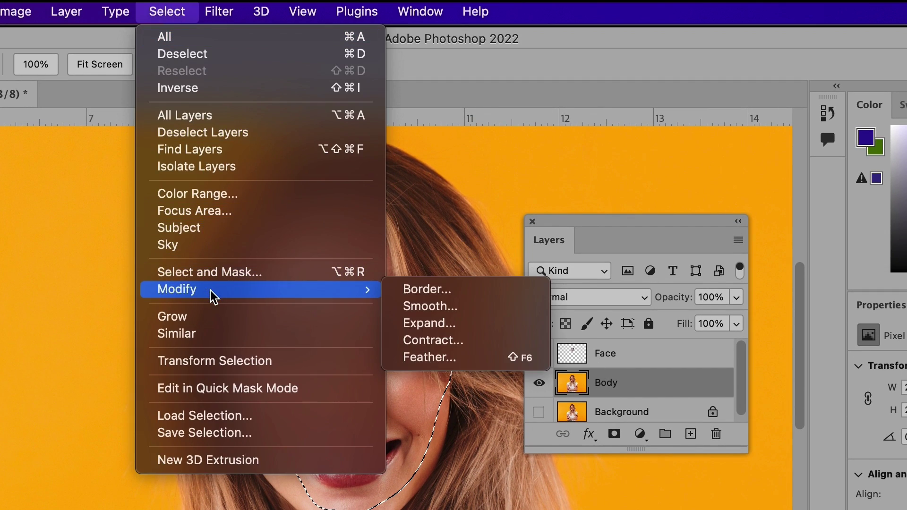
left_click(474, 343)
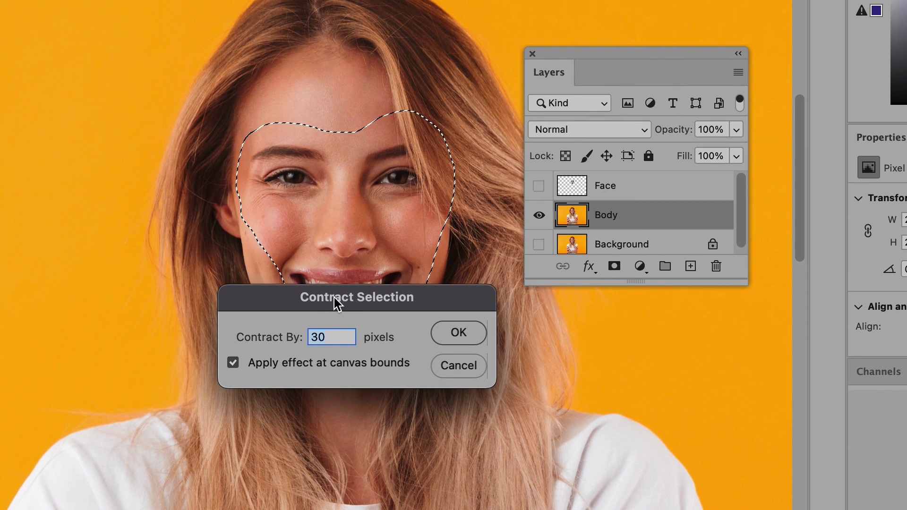
left_click_drag(334, 298, 186, 40)
type("1")
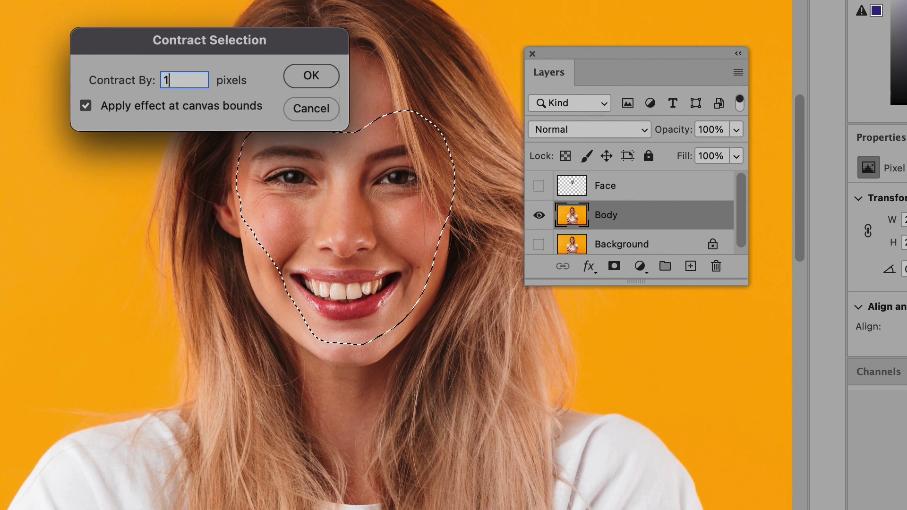
type("0")
left_click(310, 78)
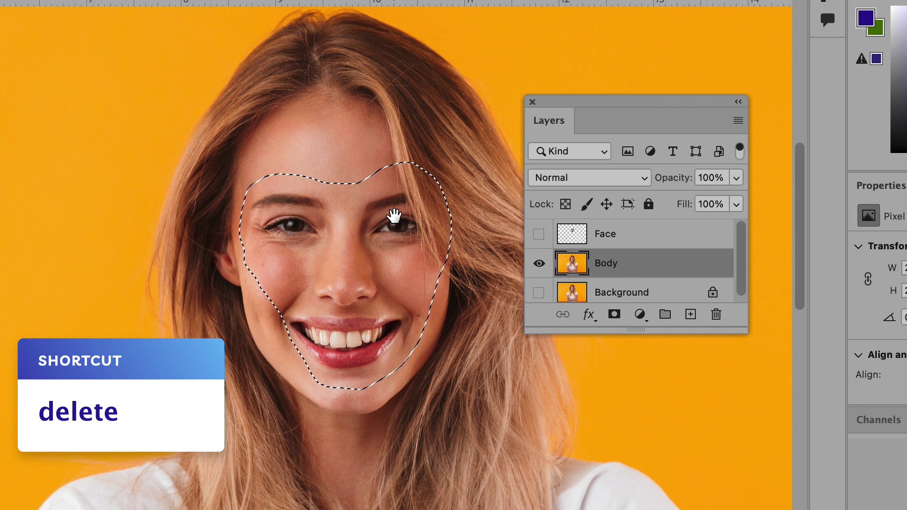
Delete the selected face area from the Body layer, deselect, and show the Face layer again.
key("BackSpace")
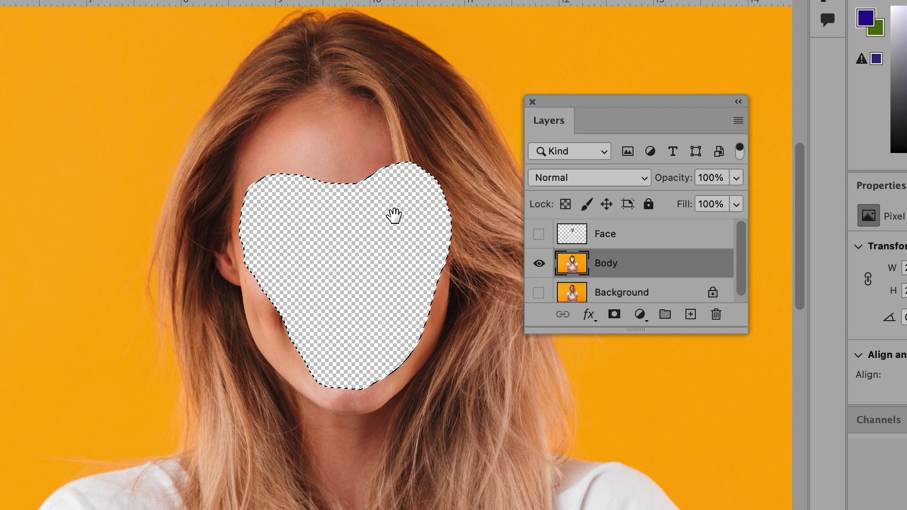
key("ctrl+d")
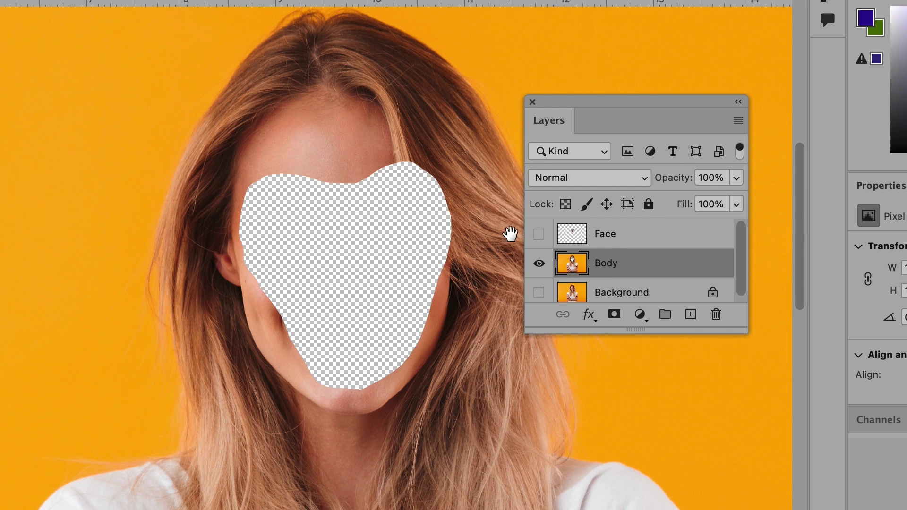
left_click(539, 234)
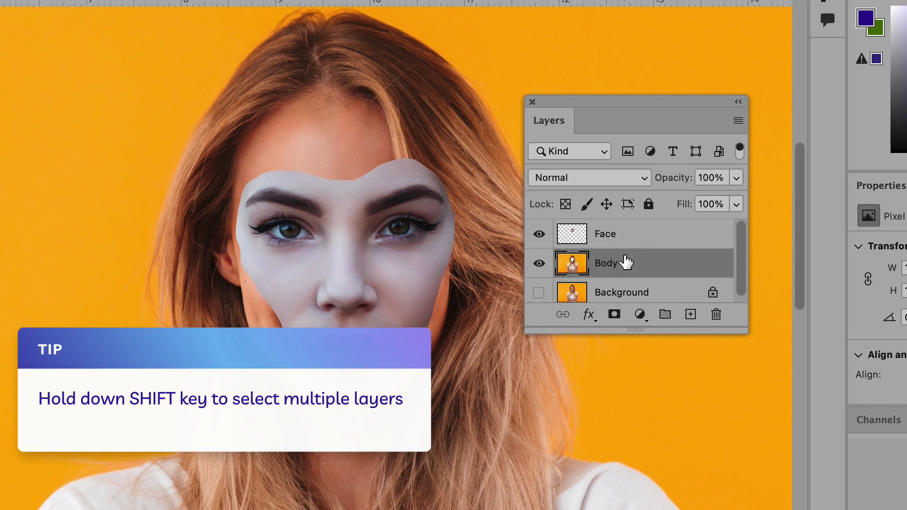
Auto-blend the Face and Body layers using Panorama with Seamless Tones and Colors and Content Aware Fill Transparent Areas.
left_click(621, 238, "shift")
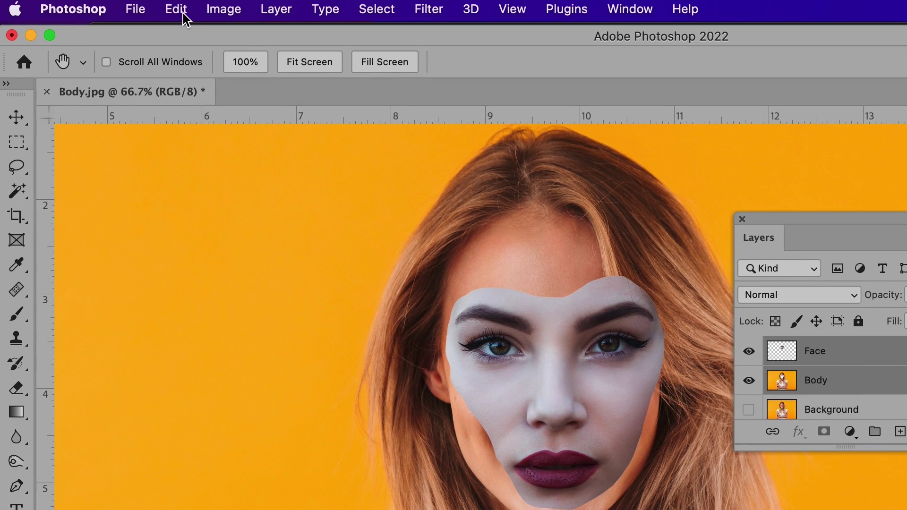
left_click(184, 15)
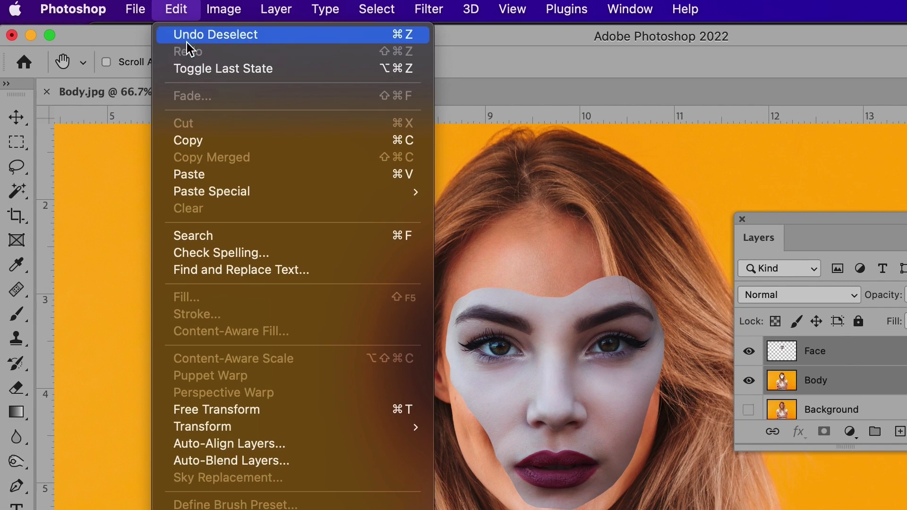
left_click(296, 461)
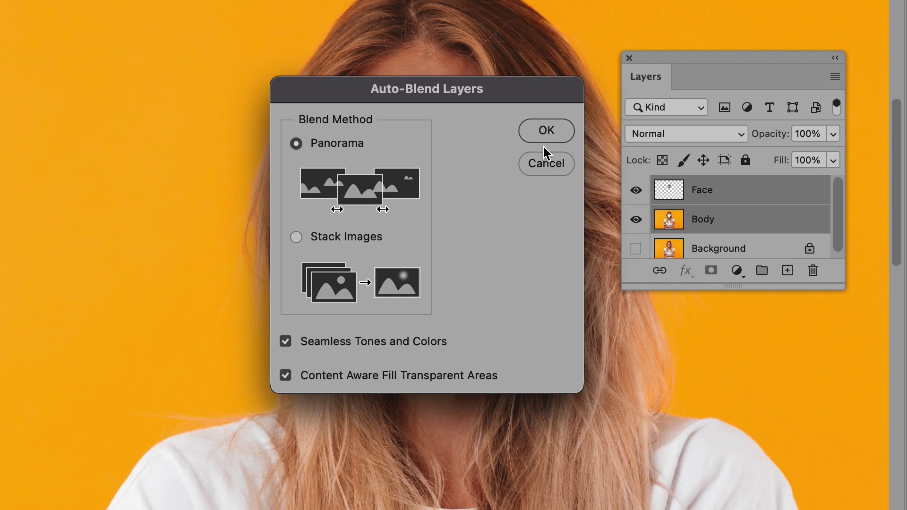
left_click(547, 133)
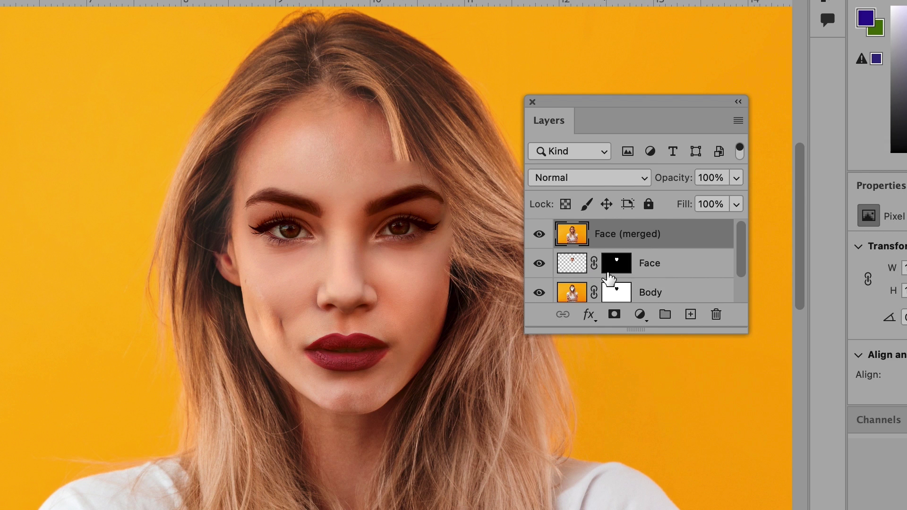
Show the Background layer and hide the masked Face and Body layers, leaving the merged layer visible.
left_click_drag(738, 253, 744, 274)
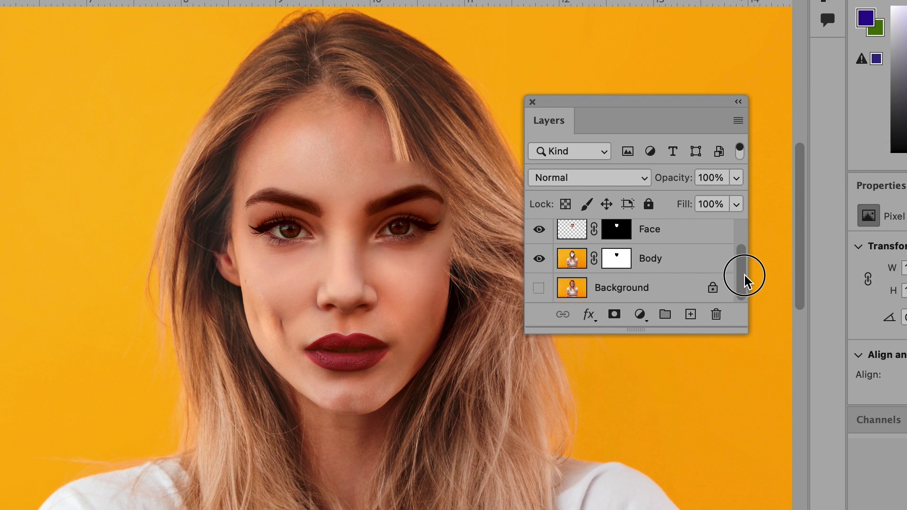
left_click(614, 289)
left_click(539, 288)
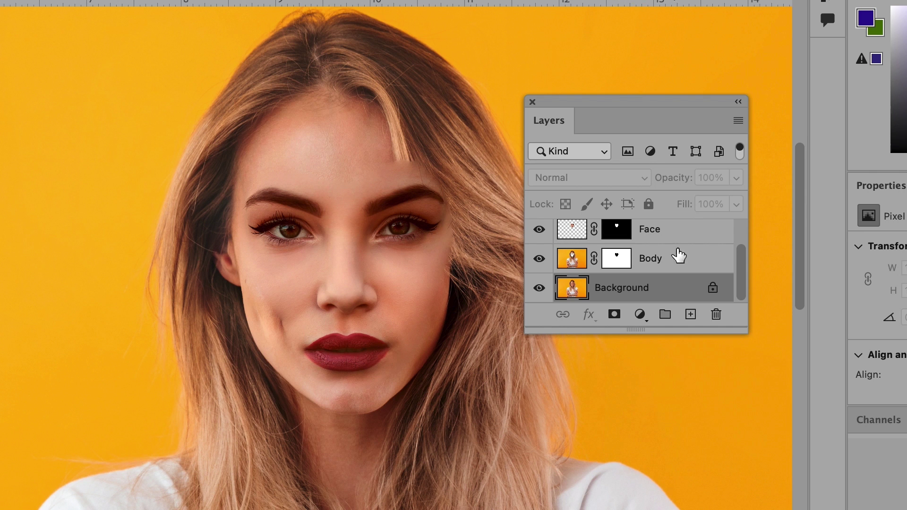
left_click_drag(740, 264, 740, 260)
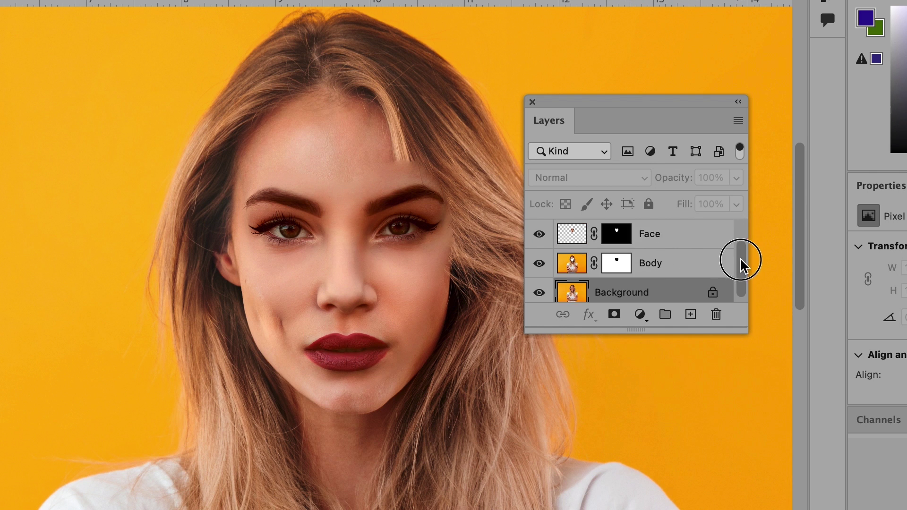
left_click(538, 263)
left_click(539, 233)
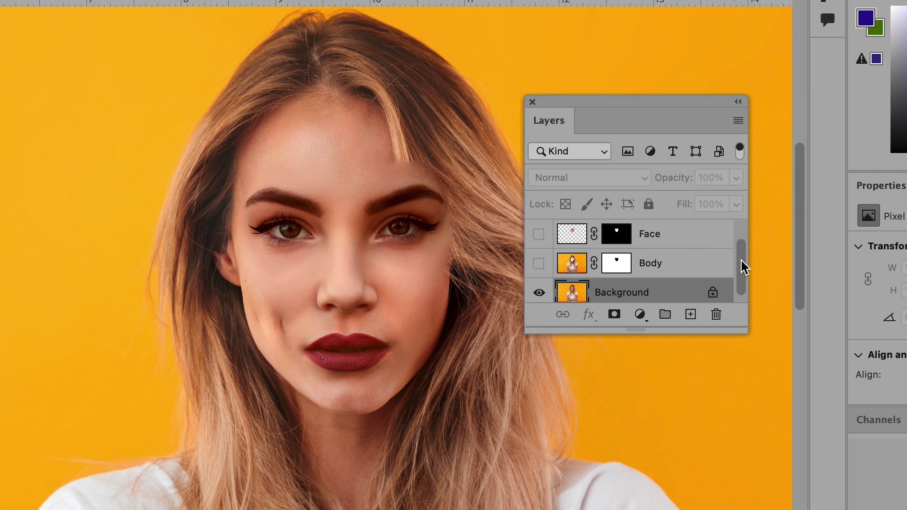
left_click_drag(742, 328, 748, 383)
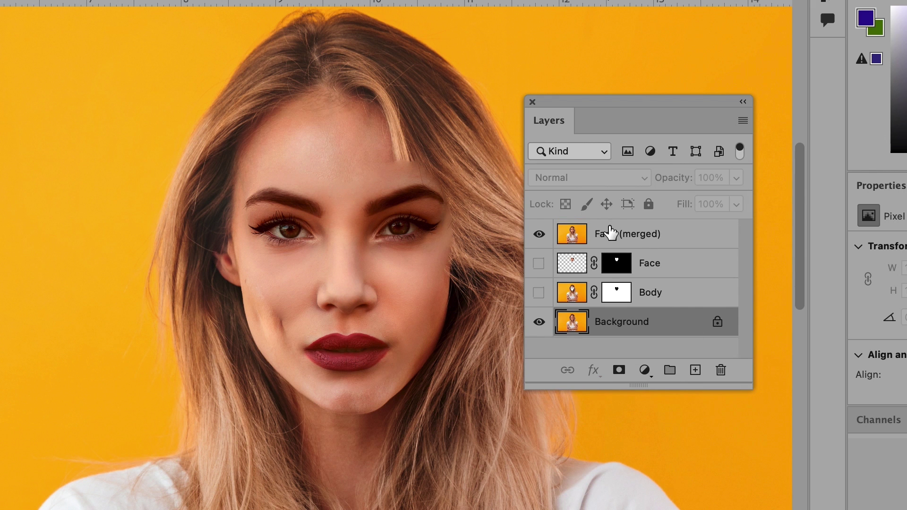
Erase the Face (merged) layer with a soft 39 px eraser where the hair strands cross the forehead and eyebrow.
left_click(608, 233)
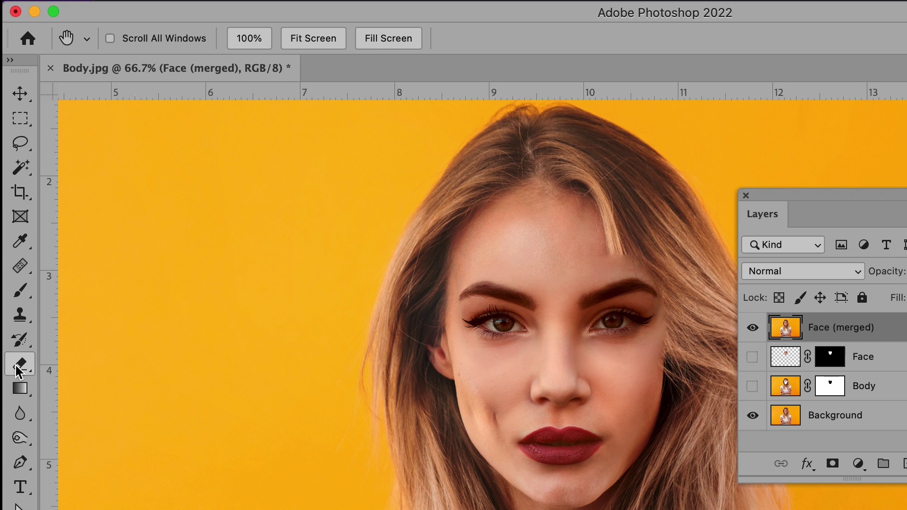
left_click(18, 368)
left_click(138, 38)
left_click_drag(137, 96, 133, 95)
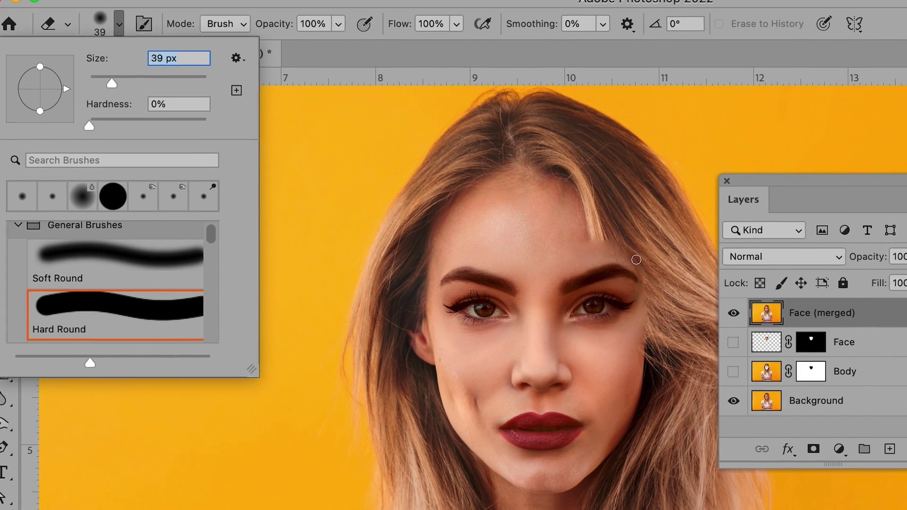
mouse_move(654, 271)
left_mouse_down()
mouse_move(661, 300)
mouse_move(630, 260)
left_mouse_up()
mouse_move(515, 172)
left_mouse_down()
mouse_move(505, 166)
mouse_move(549, 249)
mouse_move(515, 165)
mouse_move(503, 174)
mouse_move(521, 209)
mouse_move(572, 271)
mouse_move(549, 250)
mouse_move(560, 263)
mouse_move(555, 283)
mouse_move(540, 247)
mouse_move(544, 169)
left_mouse_up()
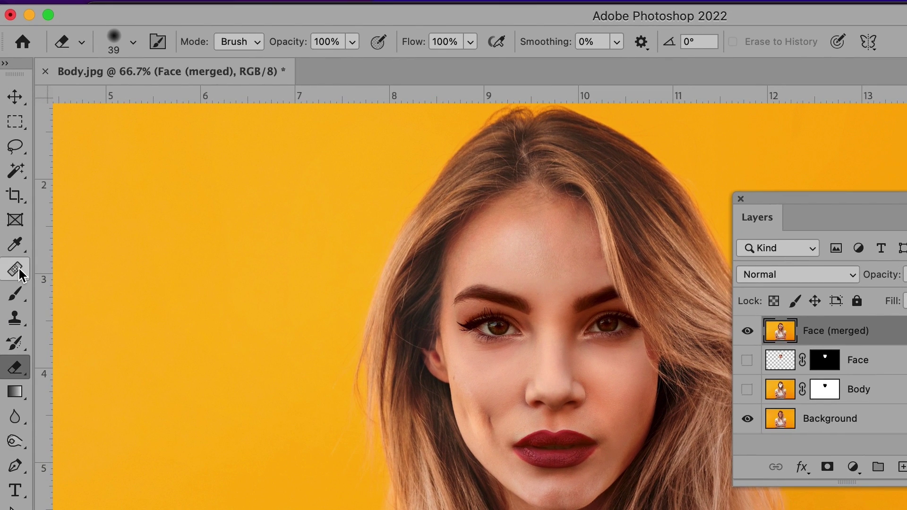
Retouch the dark crease and light marks on the cheek beside the mouth with an enlarged Healing Brush, sampling nearby clean skin.
left_click(18, 268)
left_click(133, 42)
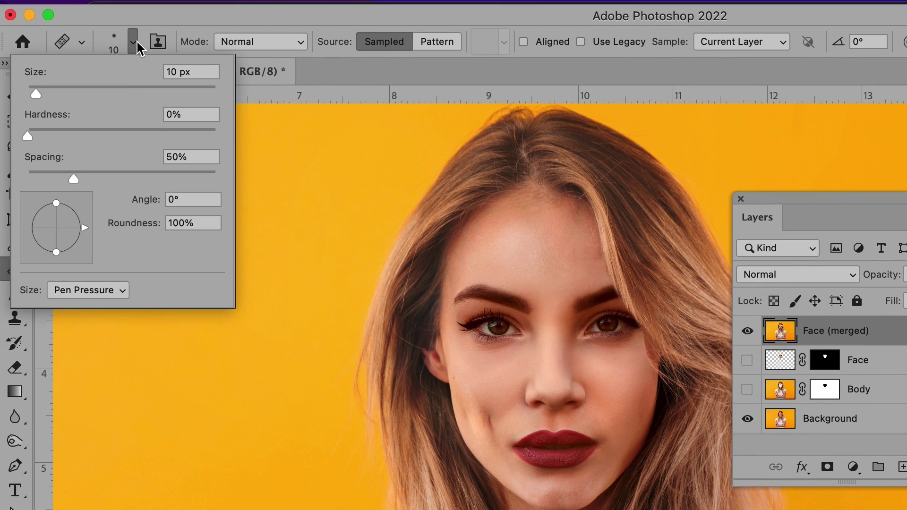
left_click(57, 90)
left_click(496, 395, "alt")
left_click_drag(490, 418, 477, 408)
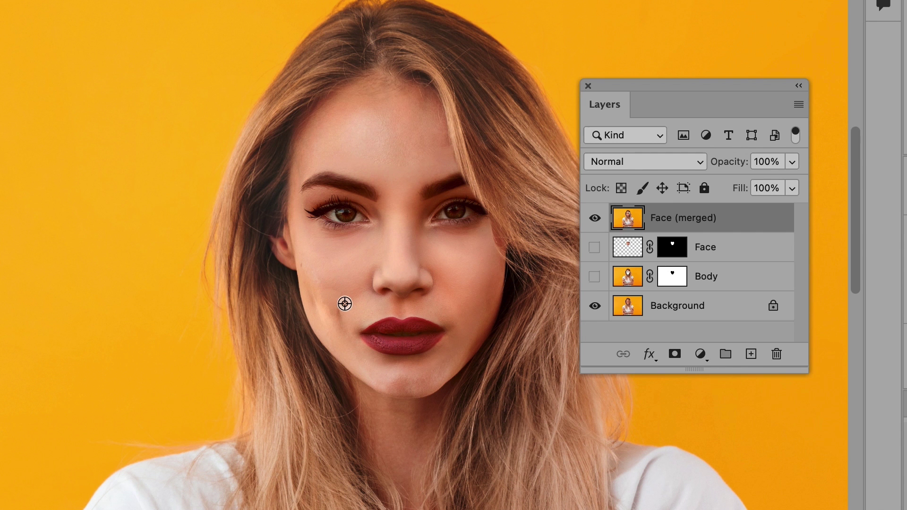
left_click(345, 303, "alt")
left_click_drag(339, 312, 344, 322)
left_click(346, 273, "alt")
left_click_drag(329, 284, 332, 282)
left_click_drag(328, 307, 323, 288)
Heal the remaining fine blend line along the outer edge of the same cheek using freshly sampled skin.
left_click(340, 301, "alt")
key("super+plus")
key("super+plus")
key("super+plus")
key("super+plus")
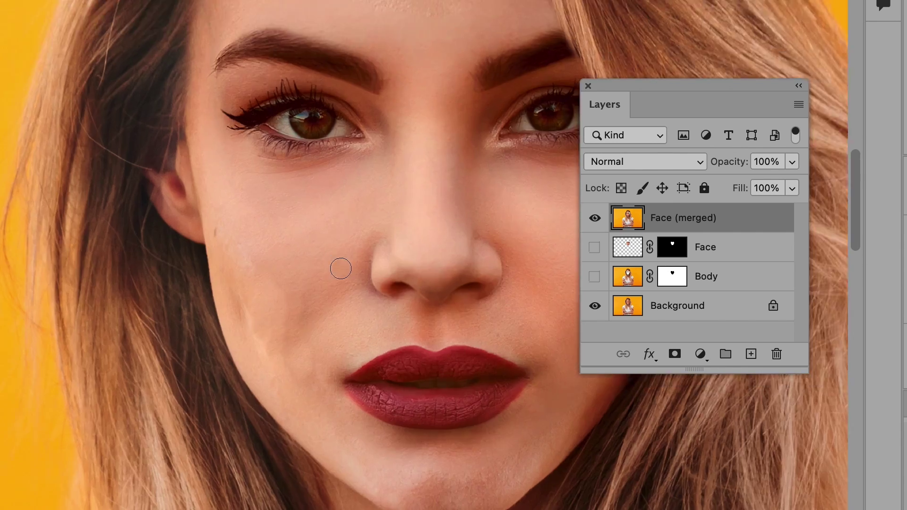
left_click(241, 264, "alt")
left_click(222, 317)
left_click(253, 291, "alt")
left_click(213, 350)
left_click(169, 282, "alt")
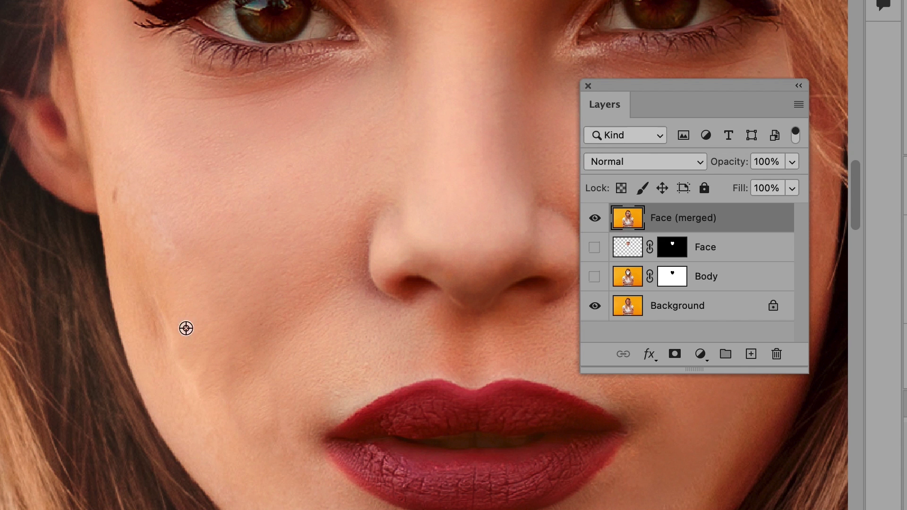
left_click(183, 336)
left_click_drag(154, 311, 199, 365)
key("super+minus")
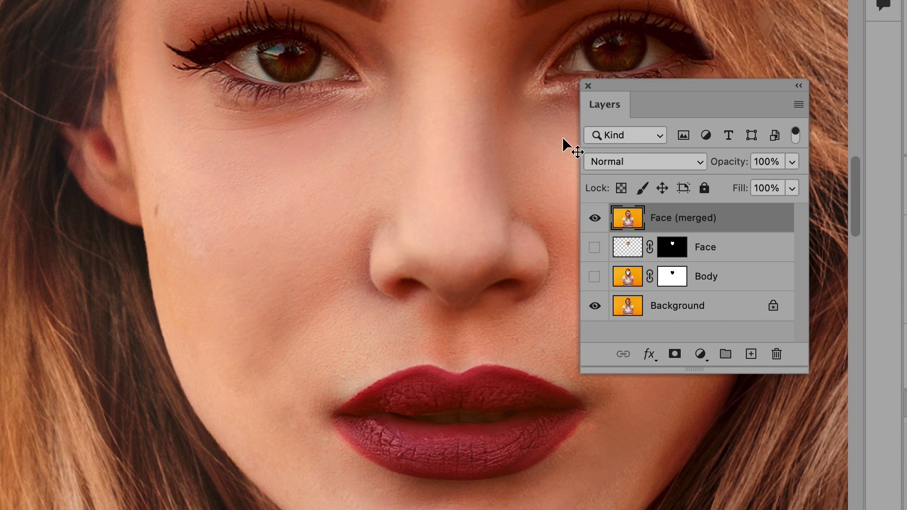
key("super+minus")
key("super+minus")
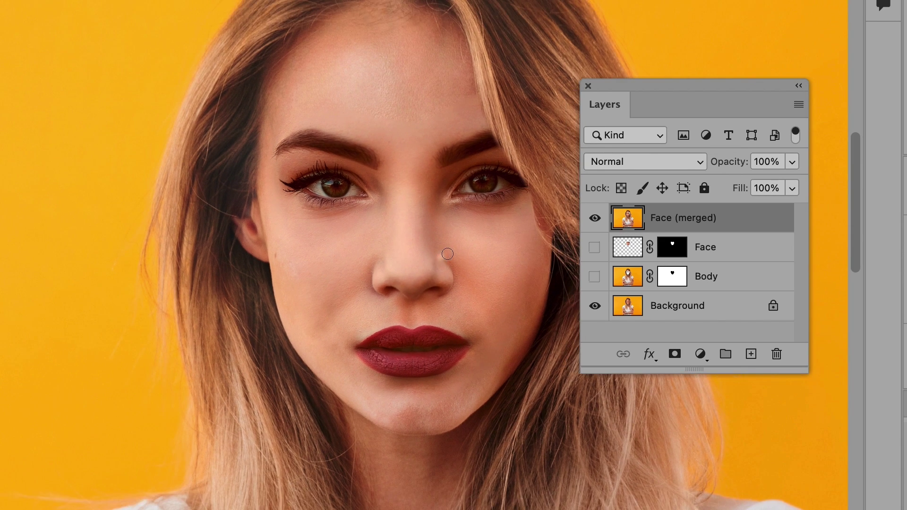